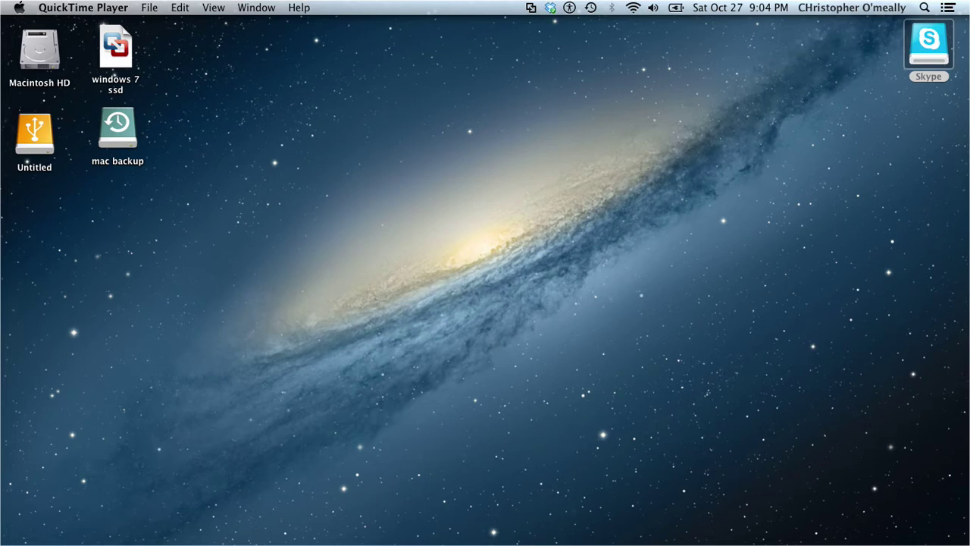
# Search Spotlight for "pages" and launch the Pages application.
pyautogui.press('super+space')
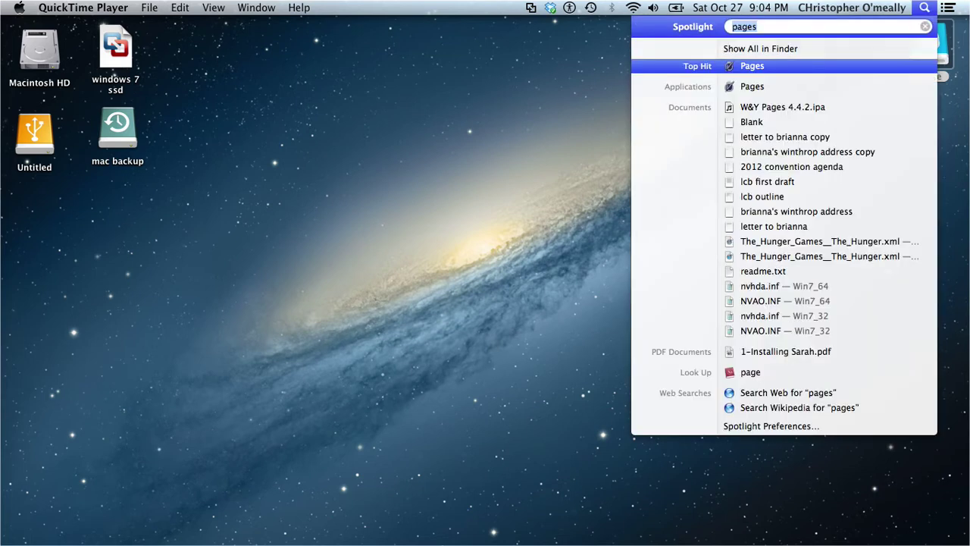
pyautogui.press('BackSpace')
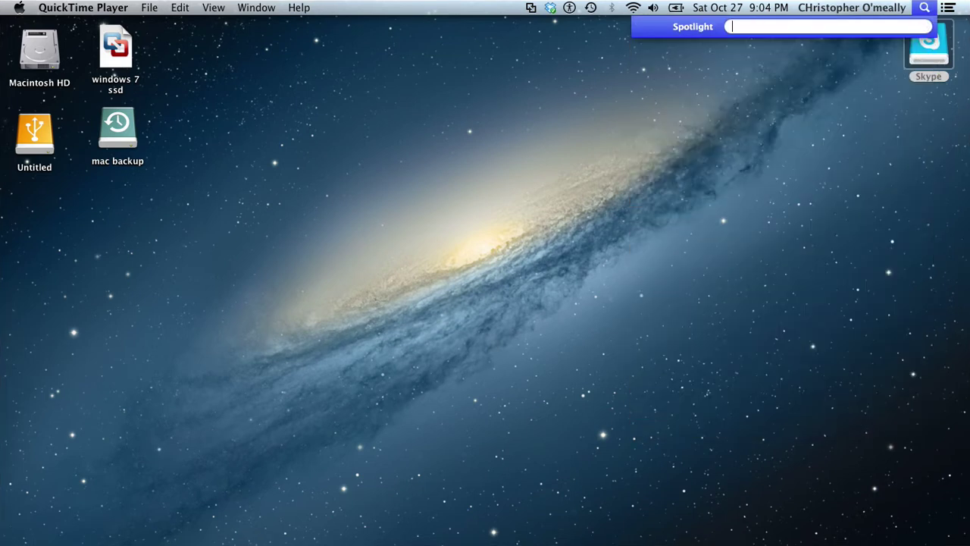
pyautogui.press('super+space')
pyautogui.press('super+space')
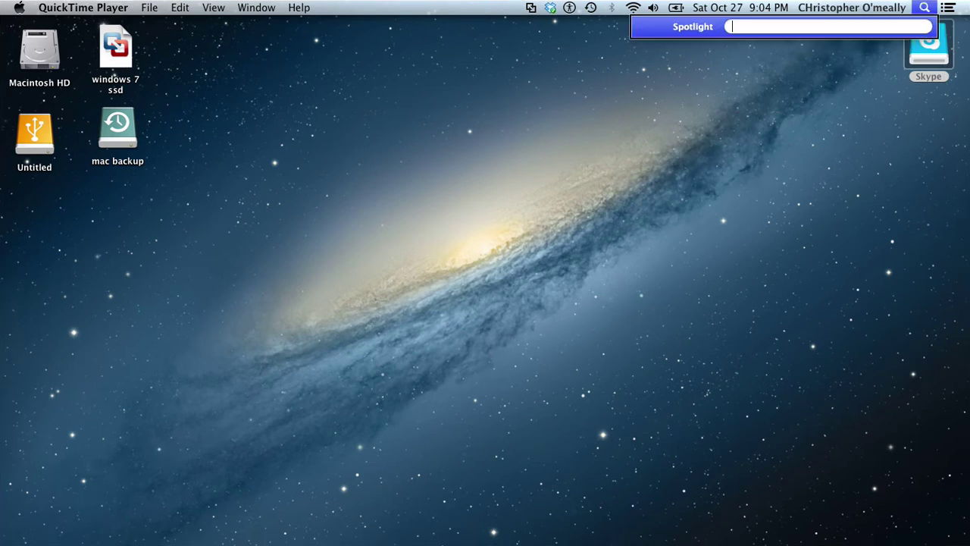
pyautogui.write('pages')
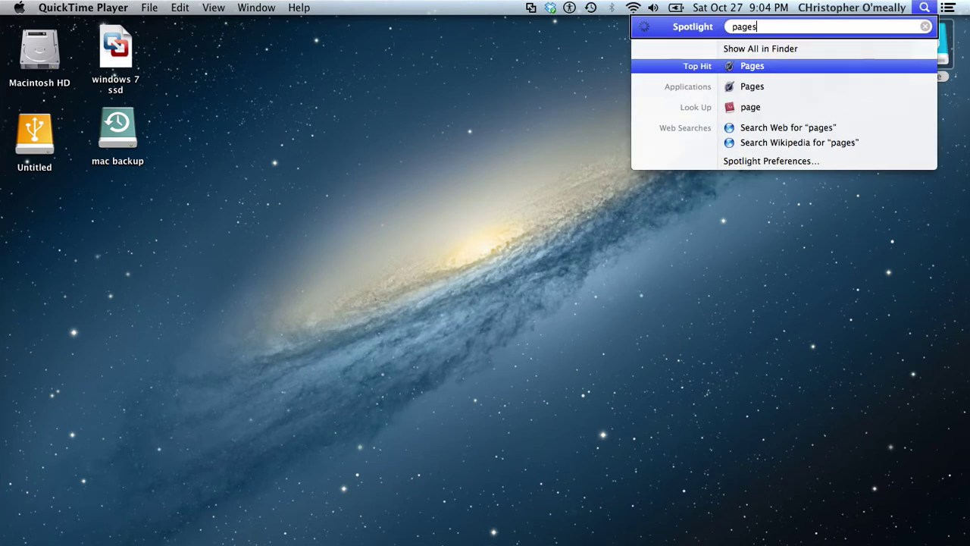
pyautogui.press('Return')
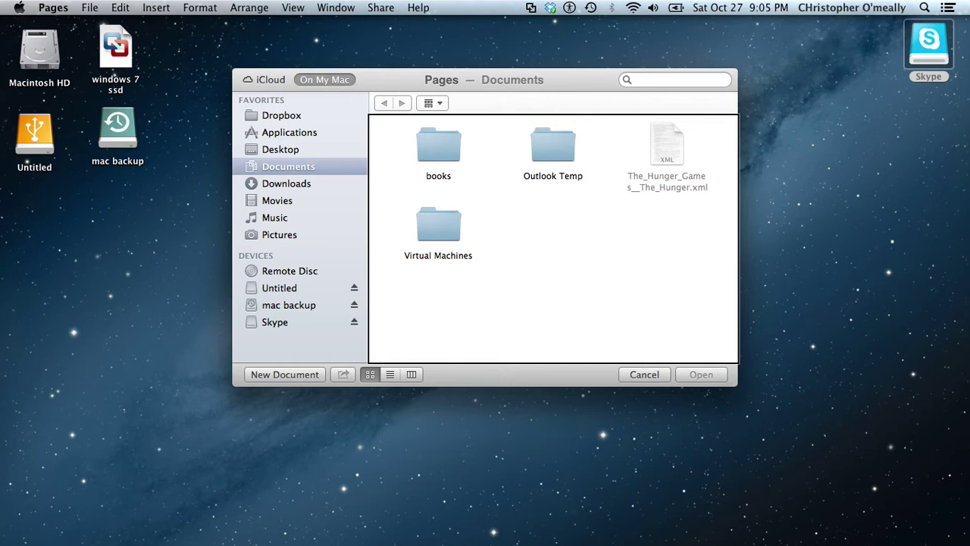
# Examine the items in the Documents folder and the file browser's controls, including the sharing, view mode, grouping, Cancel and Open options.
pyautogui.click(438, 147)
pyautogui.click(553, 148)
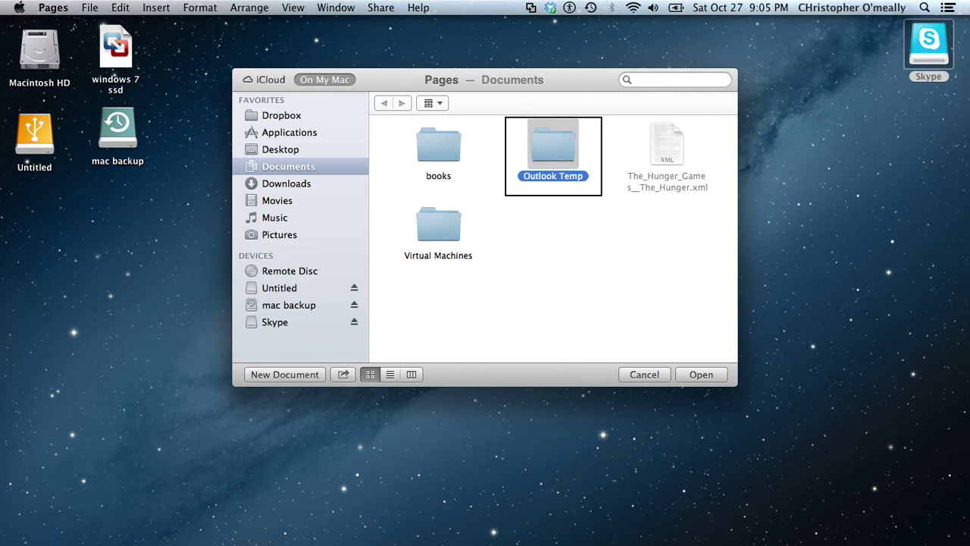
pyautogui.click(438, 148)
pyautogui.click(553, 148)
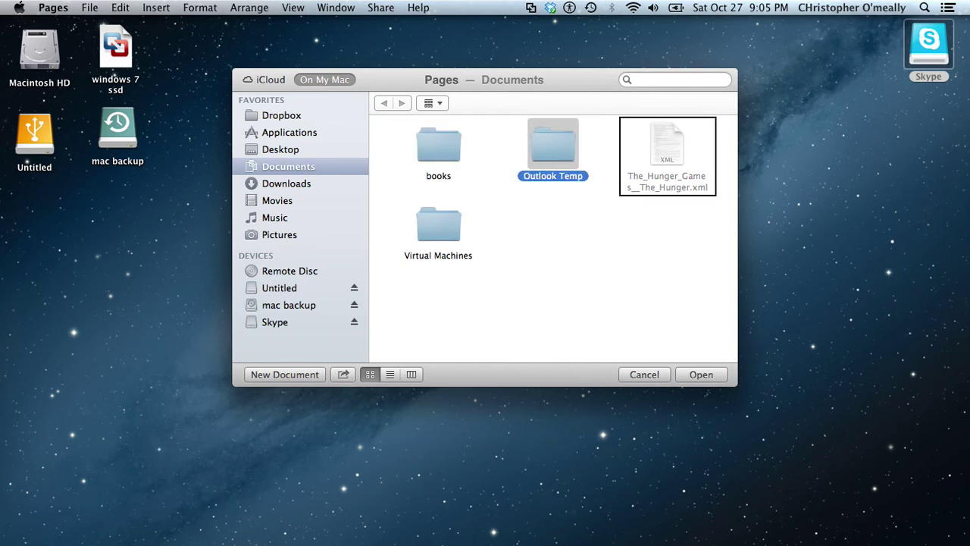
pyautogui.hotkey('ctrl', 'alt', 'shift', 'Up')
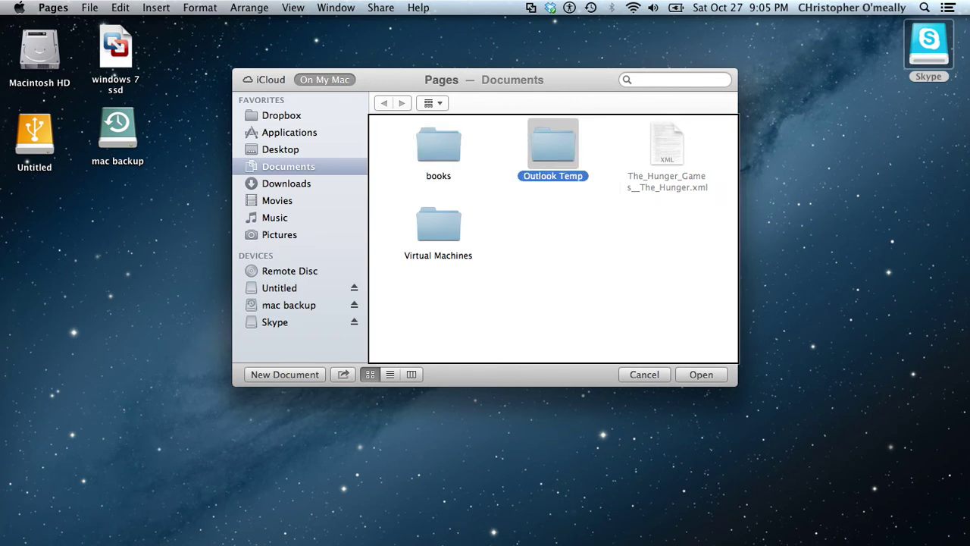
pyautogui.hotkey('ctrl', 'alt', 'Right')
pyautogui.hotkey('ctrl', 'alt', 'Right')
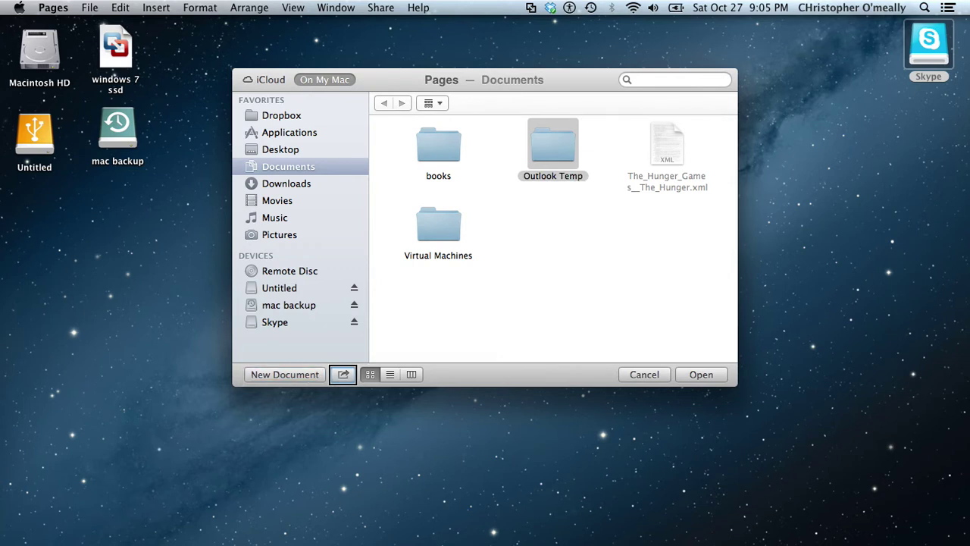
pyautogui.hotkey('ctrl', 'alt', 'Right')
pyautogui.hotkey('ctrl', 'alt', 'Right')
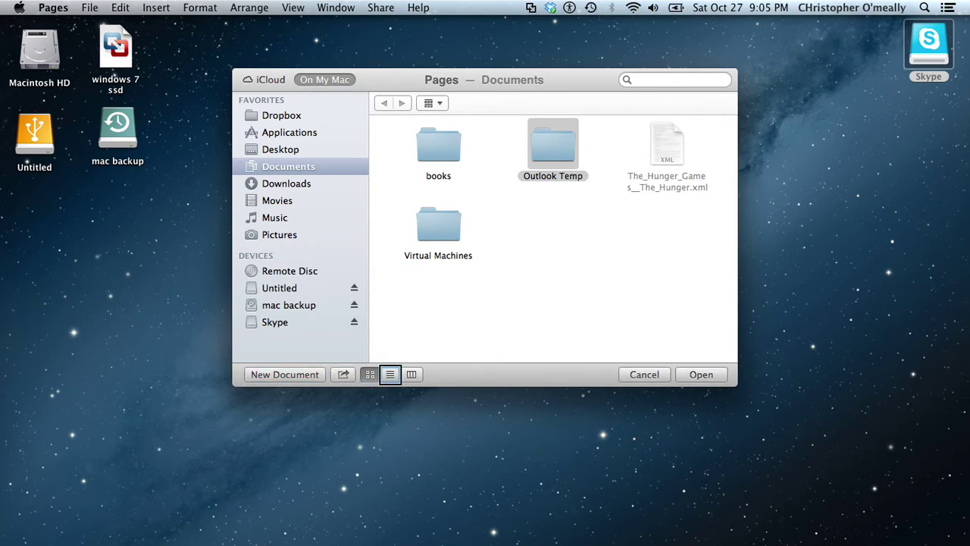
pyautogui.hotkey('ctrl', 'alt', 'Right')
pyautogui.hotkey('ctrl', 'alt', 'Right')
pyautogui.hotkey('ctrl', 'alt', 'Right')
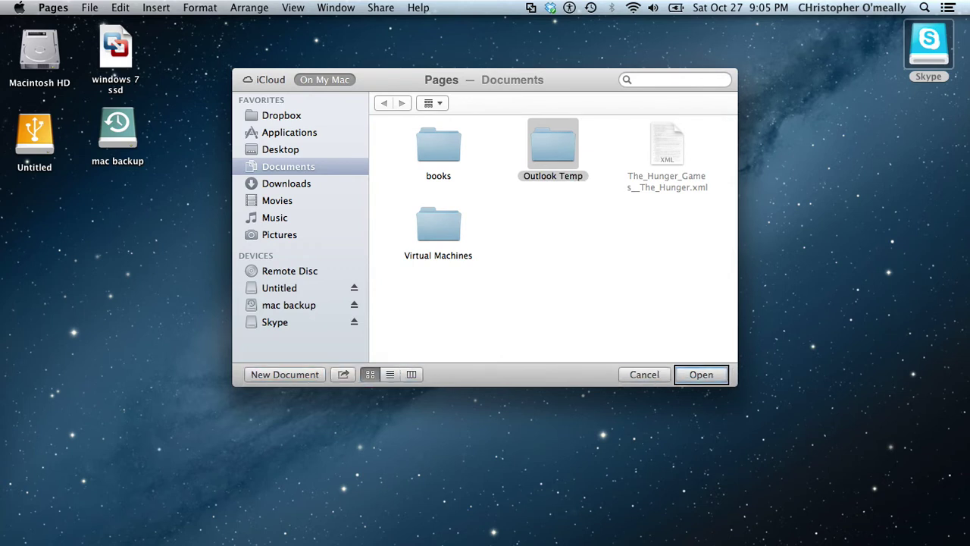
pyautogui.hotkey('ctrl', 'alt', 'Left')
pyautogui.hotkey('ctrl', 'alt', 'Left')
pyautogui.hotkey('ctrl', 'alt', 'Left')
pyautogui.hotkey('ctrl', 'alt', 'Left')
pyautogui.hotkey('ctrl', 'alt', 'Left')
pyautogui.hotkey('ctrl', 'alt', 'Left')
pyautogui.hotkey('ctrl', 'alt', 'Left')
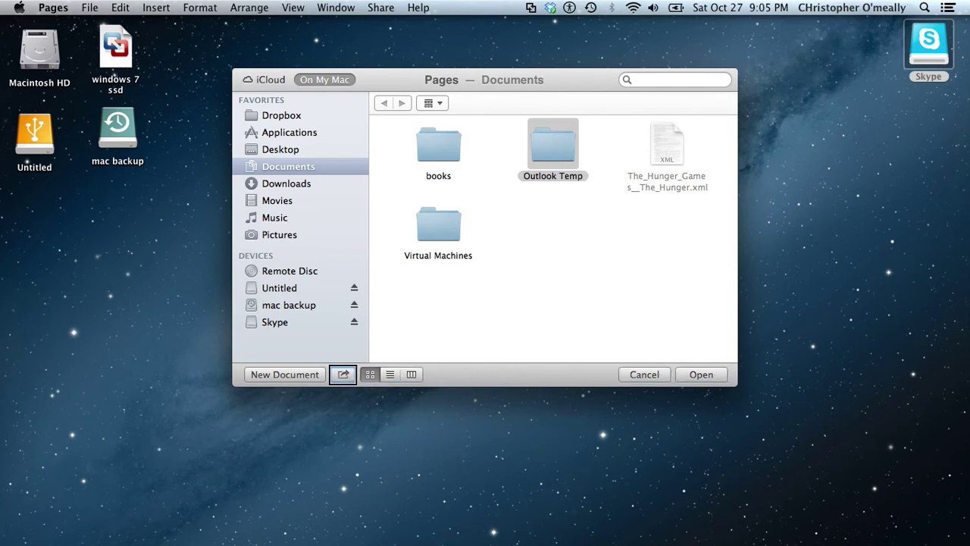
pyautogui.hotkey('ctrl', 'alt', 'Left')
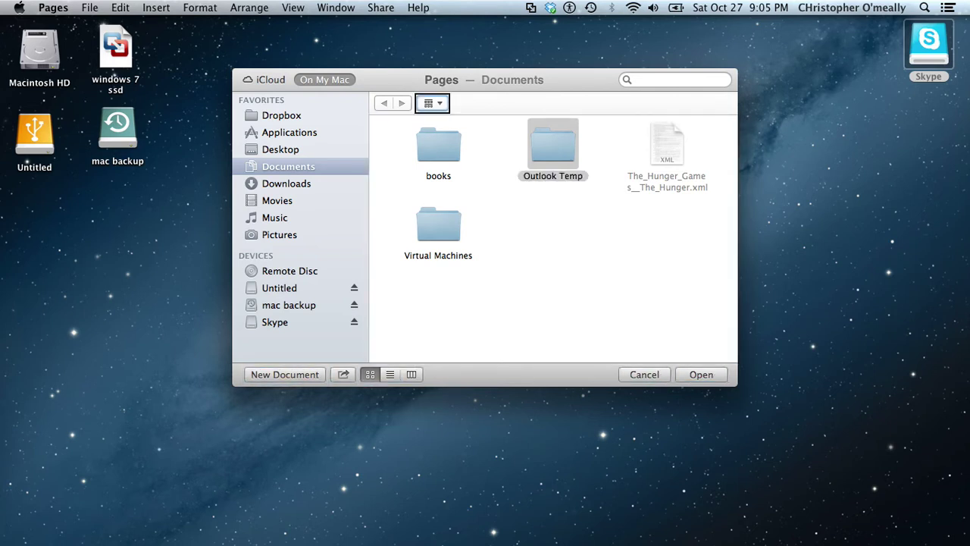
pyautogui.hotkey('ctrl', 'alt', 'Left')
pyautogui.hotkey('ctrl', 'alt', 'Left')
pyautogui.hotkey('ctrl', 'alt', 'Right')
pyautogui.hotkey('ctrl', 'alt', 'Right')
pyautogui.hotkey('ctrl', 'alt', 'Right')
pyautogui.hotkey('ctrl', 'alt', 'Right')
pyautogui.hotkey('ctrl', 'alt', 'Right')
pyautogui.hotkey('ctrl', 'alt', 'Right')
pyautogui.hotkey('ctrl', 'alt', 'Right')
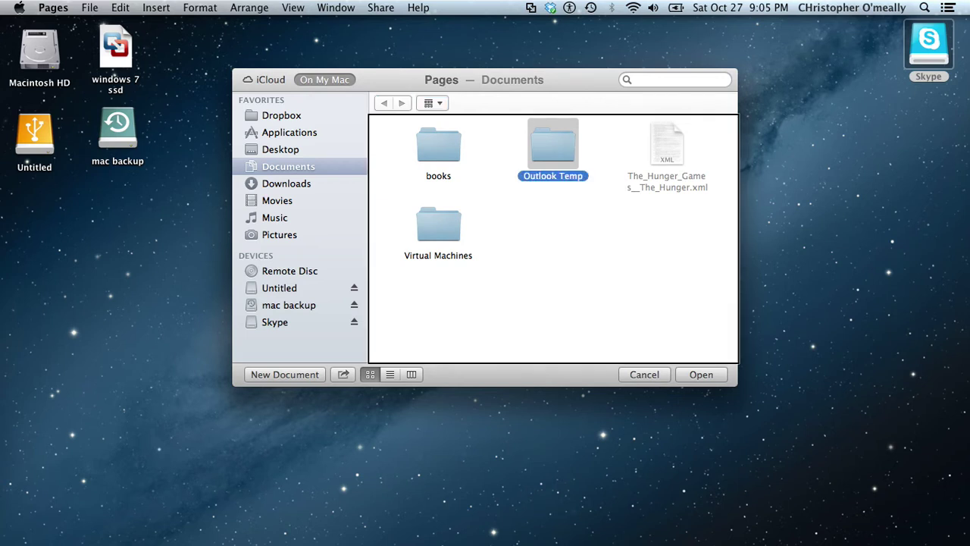
pyautogui.hotkey('ctrl', 'alt', 'Right')
pyautogui.hotkey('ctrl', 'alt', 'Right')
pyautogui.hotkey('ctrl', 'alt', 'Right')
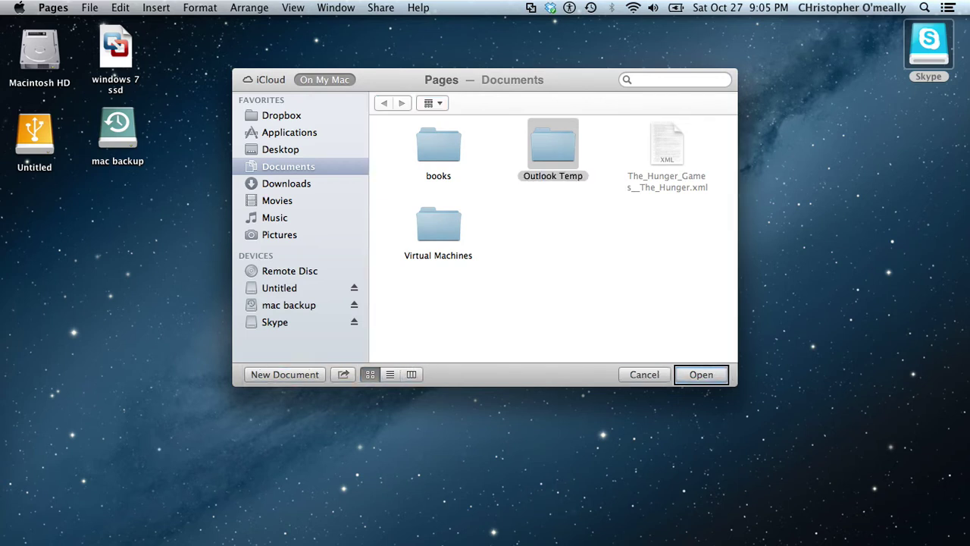
# Start a new document from the file browser to bring up the Template Chooser.
pyautogui.hotkey('ctrl', 'alt', 'Left')
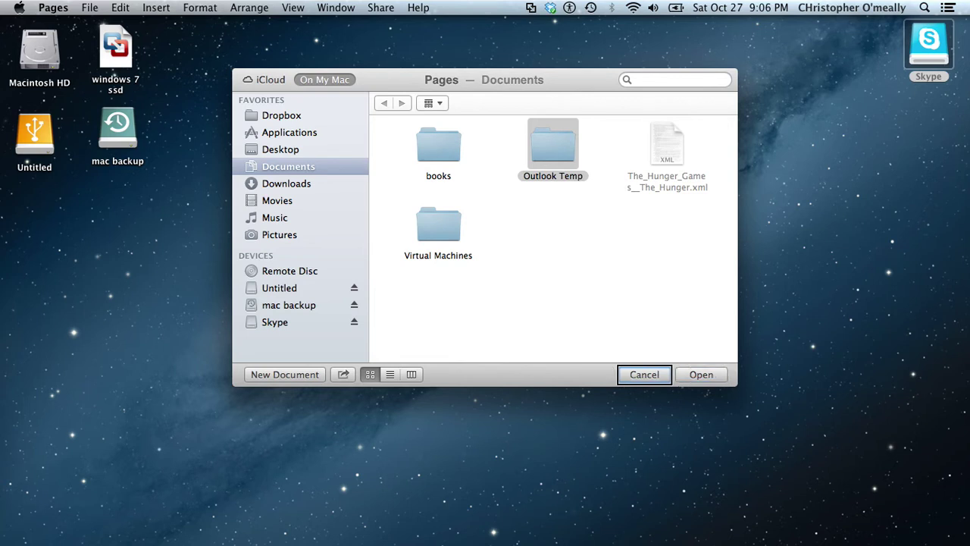
pyautogui.hotkey('ctrl', 'alt', 'Left')
pyautogui.hotkey('ctrl', 'alt', 'Left')
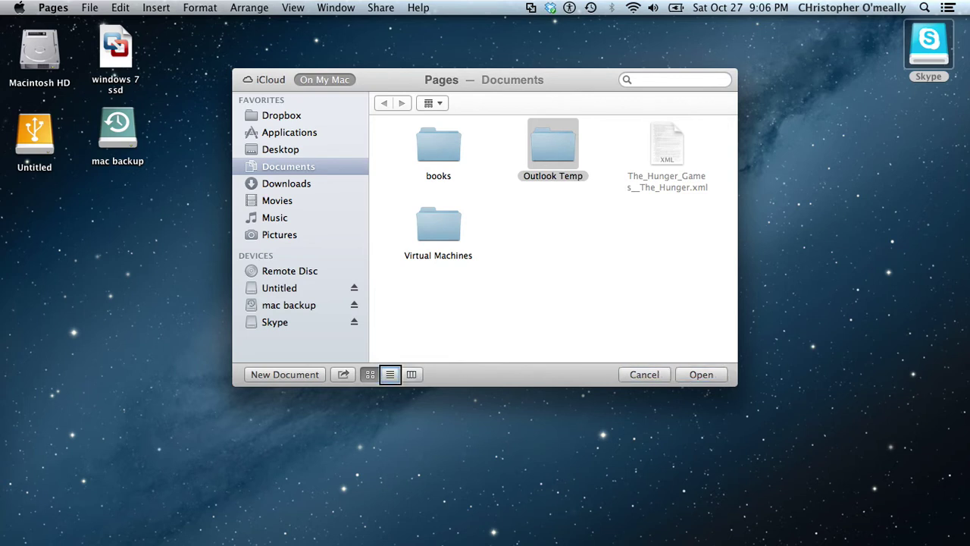
pyautogui.hotkey('ctrl', 'alt', 'Left')
pyautogui.hotkey('ctrl', 'alt', 'Left')
pyautogui.hotkey('ctrl', 'alt', 'Left')
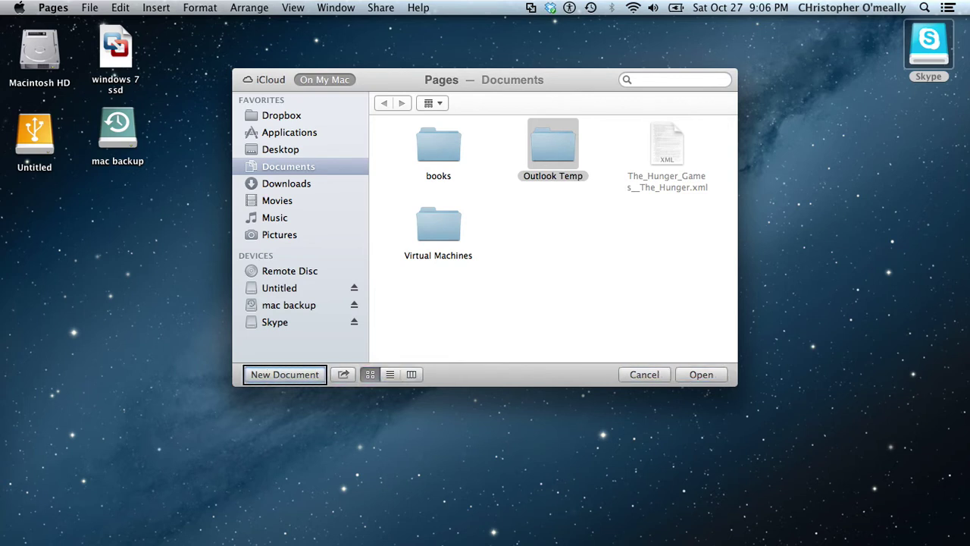
pyautogui.hotkey('ctrl', 'alt', 'space')
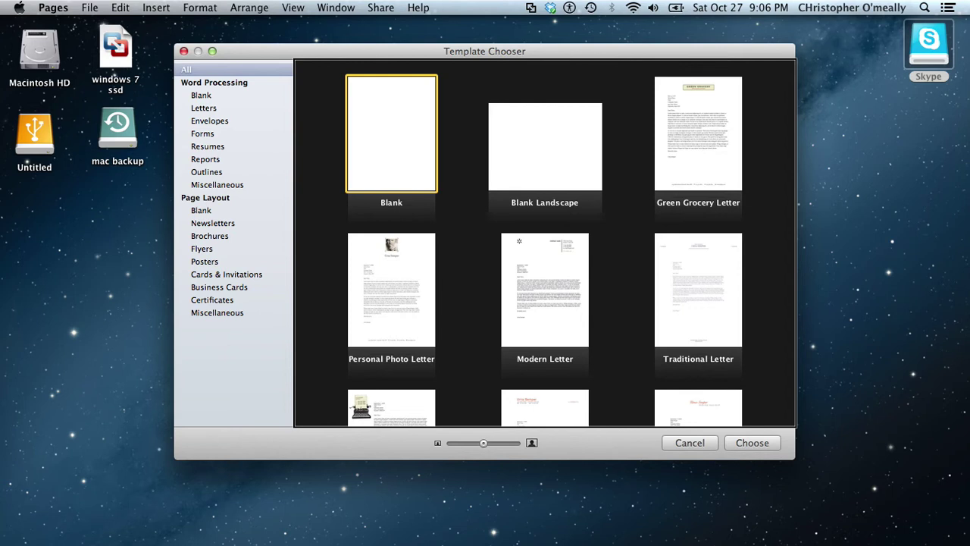
# Create the document from the Blank word processing template in the Template Chooser.
pyautogui.press('Tab')
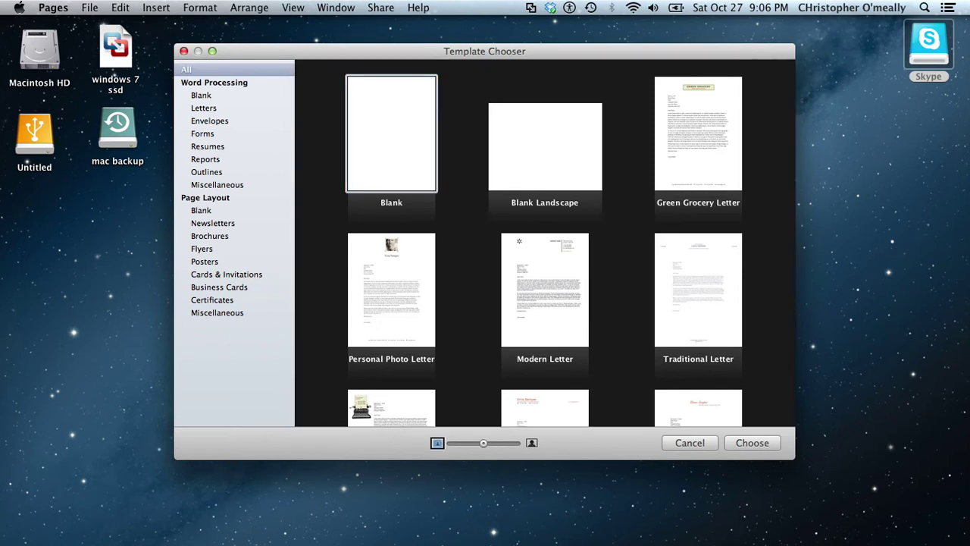
pyautogui.press('Tab')
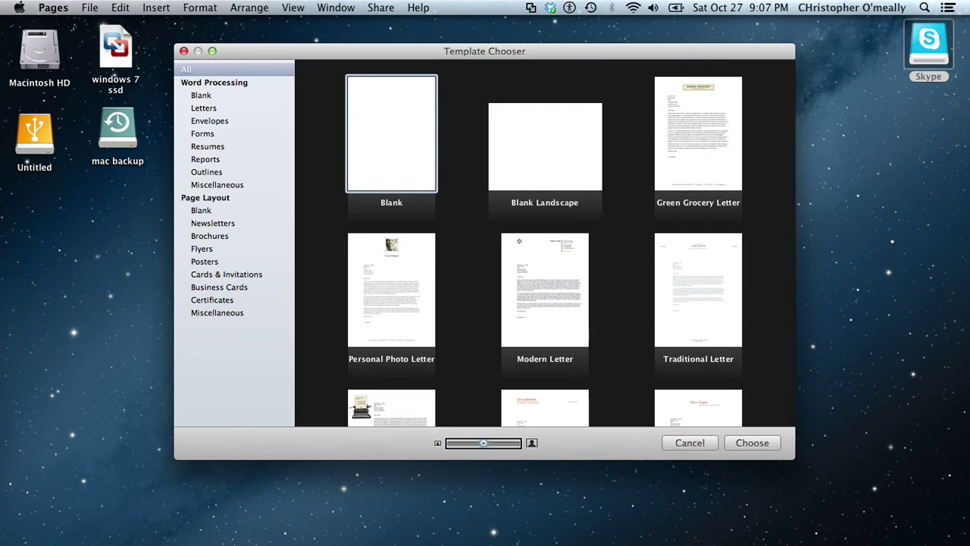
pyautogui.click(531, 443)
pyautogui.press('Tab')
pyautogui.press('Tab')
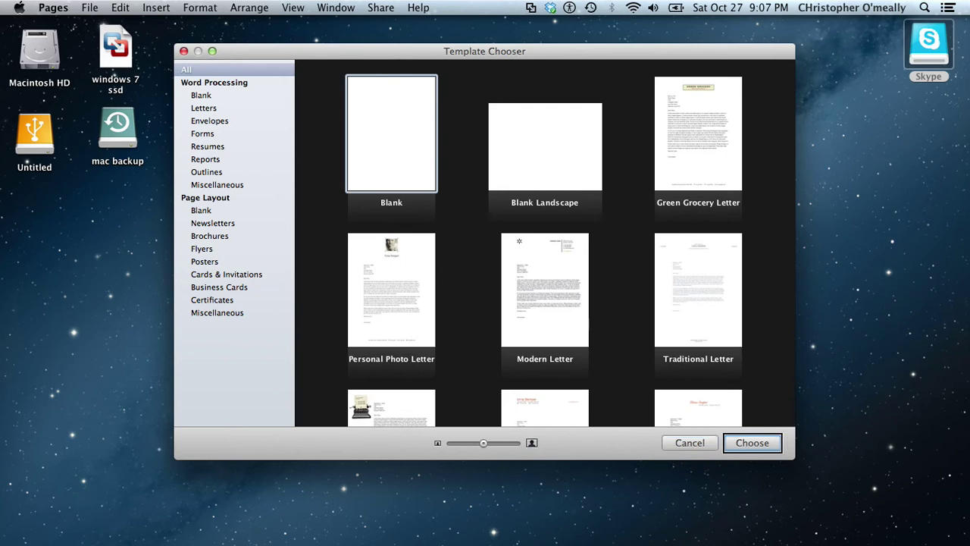
pyautogui.press('Return')
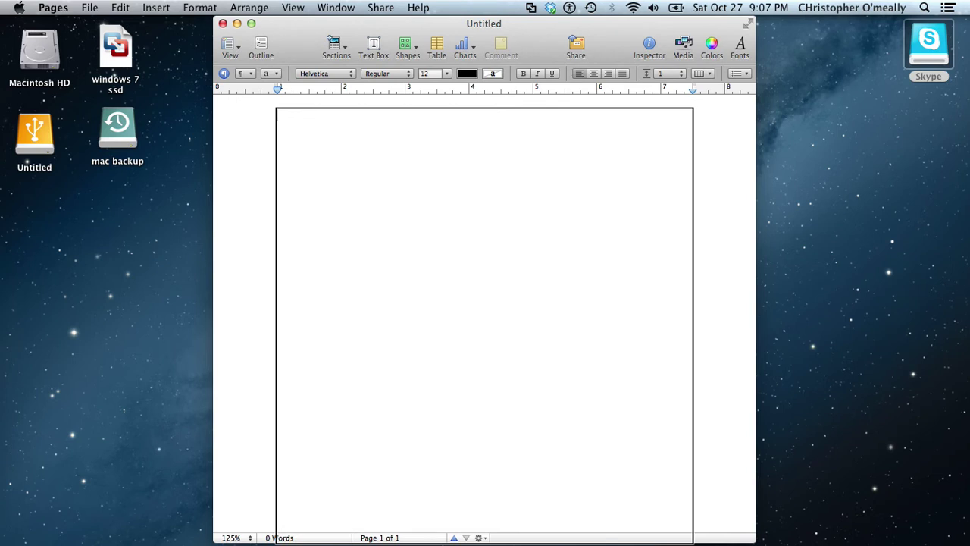
# Enter the sentence "This is a demonstration of pages on sox." in the body of the blank document.
pyautogui.write('This is ')
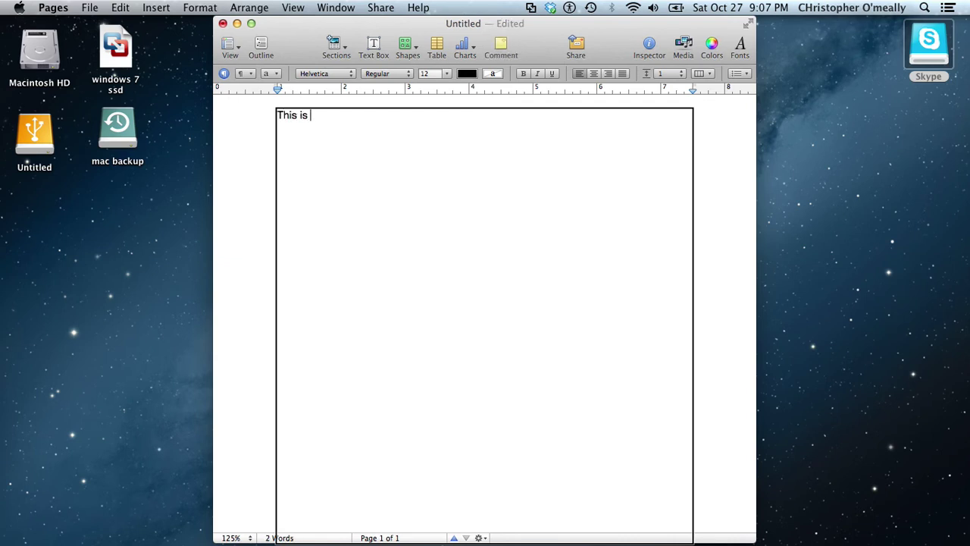
pyautogui.write('a demonstrtion of ')
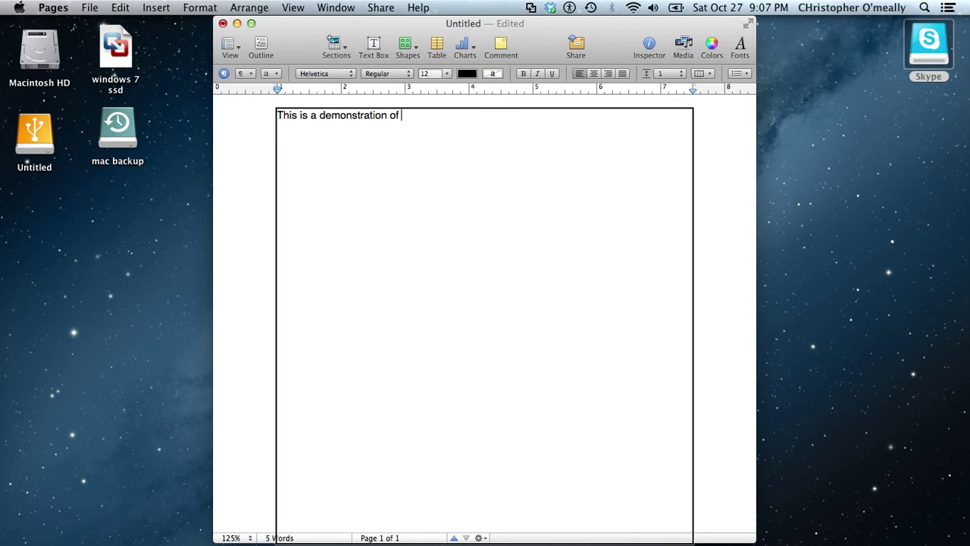
pyautogui.write('pages on ')
pyautogui.write('osx')
pyautogui.write('.')
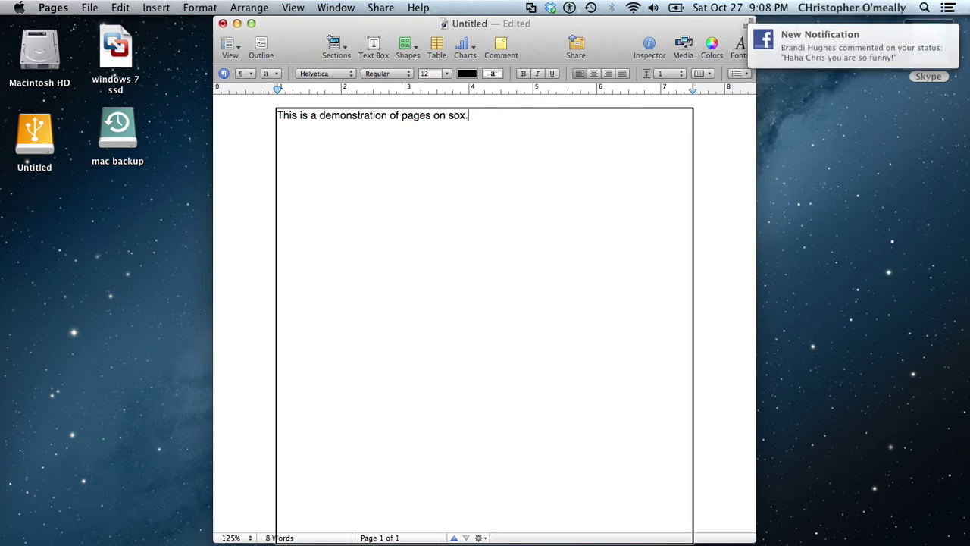
pyautogui.press('super+shift+l')
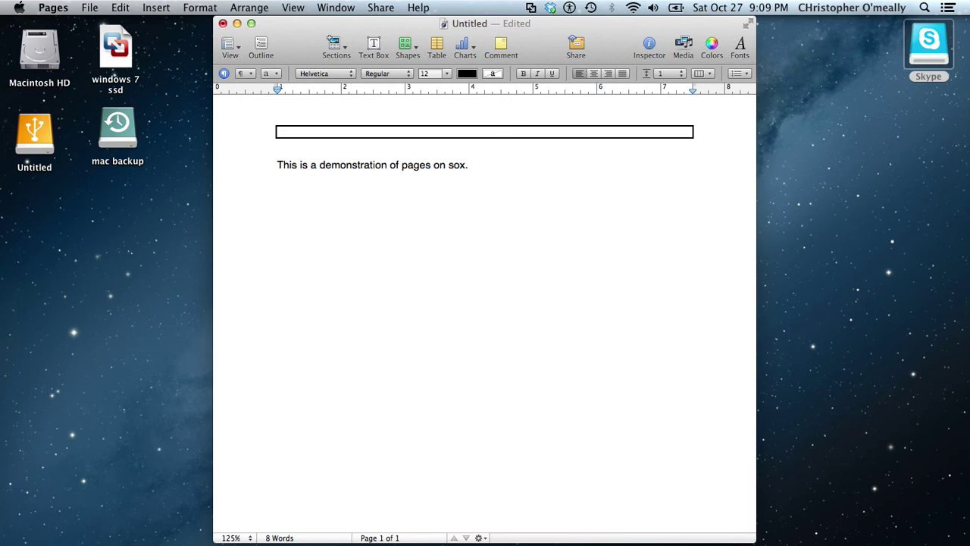
# Bring up the save dialog for the untitled document.
pyautogui.click(89, 8)
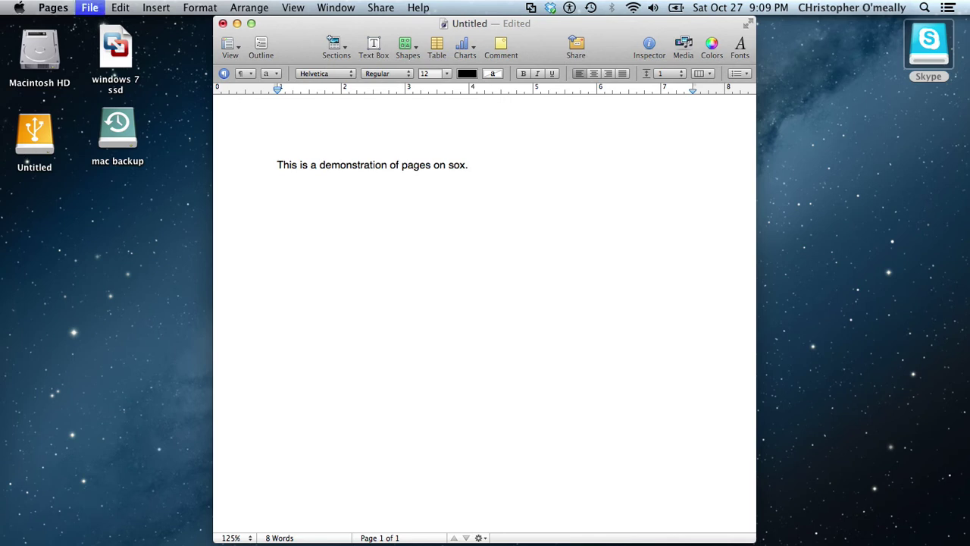
pyautogui.press('Down')
pyautogui.press('Down')
pyautogui.press('Down')
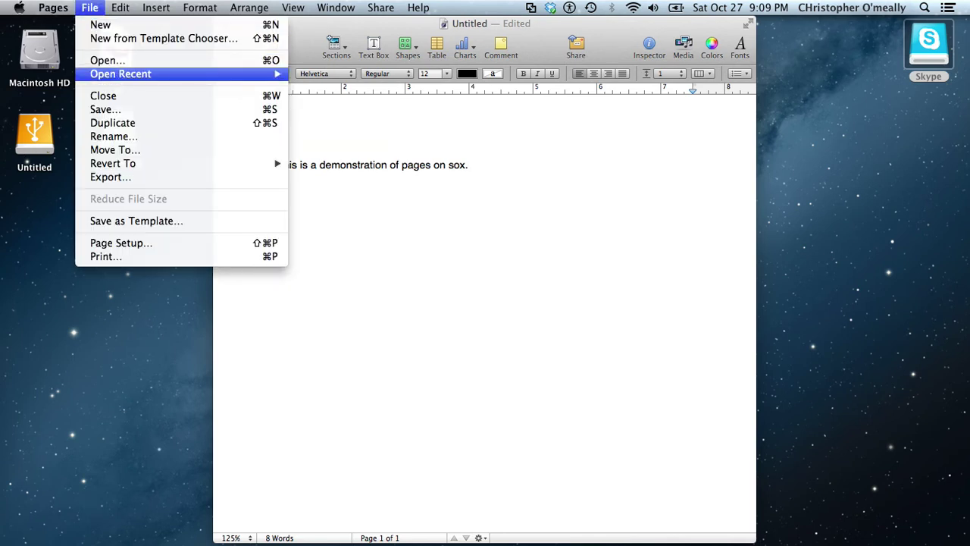
pyautogui.press('Down')
pyautogui.press('Down')
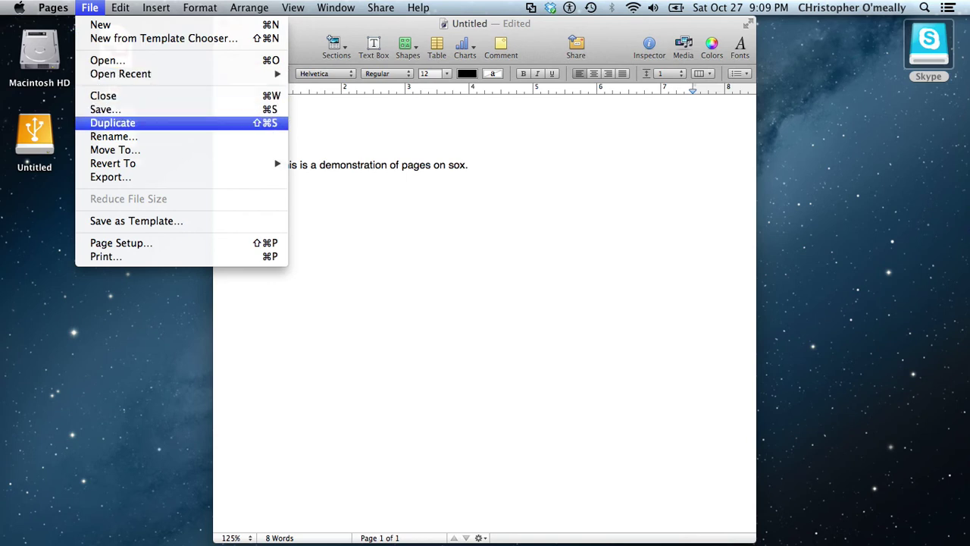
pyautogui.press('Up')
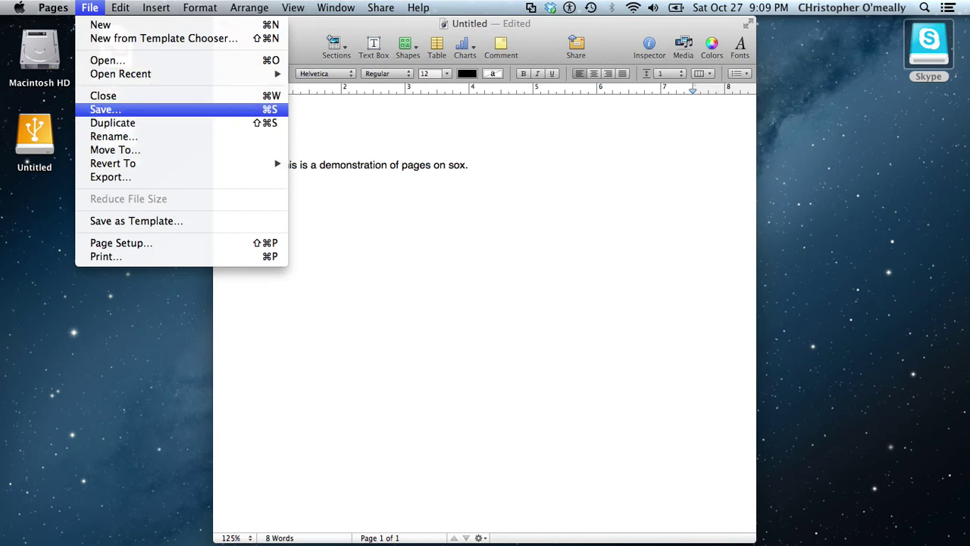
pyautogui.press('Return')
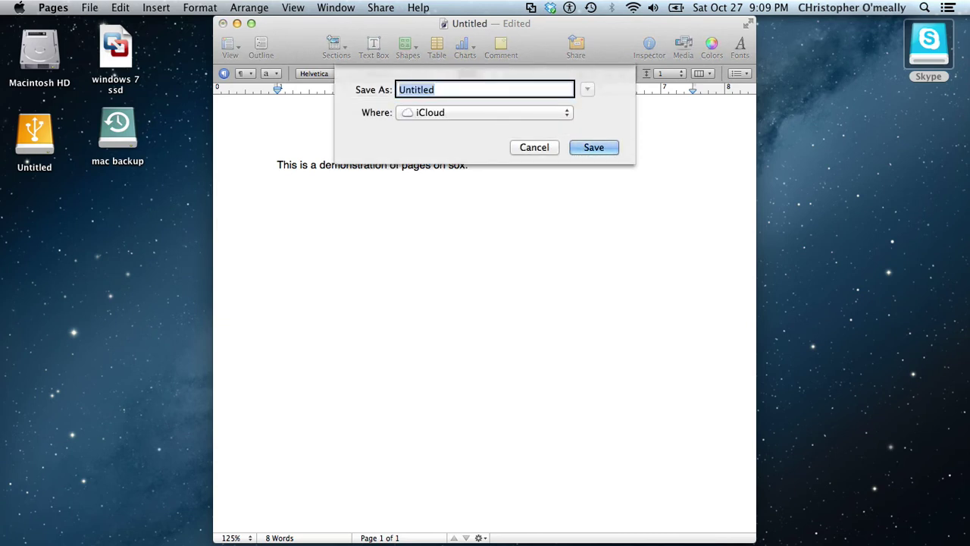
# Name the document "pages demo" and save it to iCloud.
pyautogui.press('BackSpace')
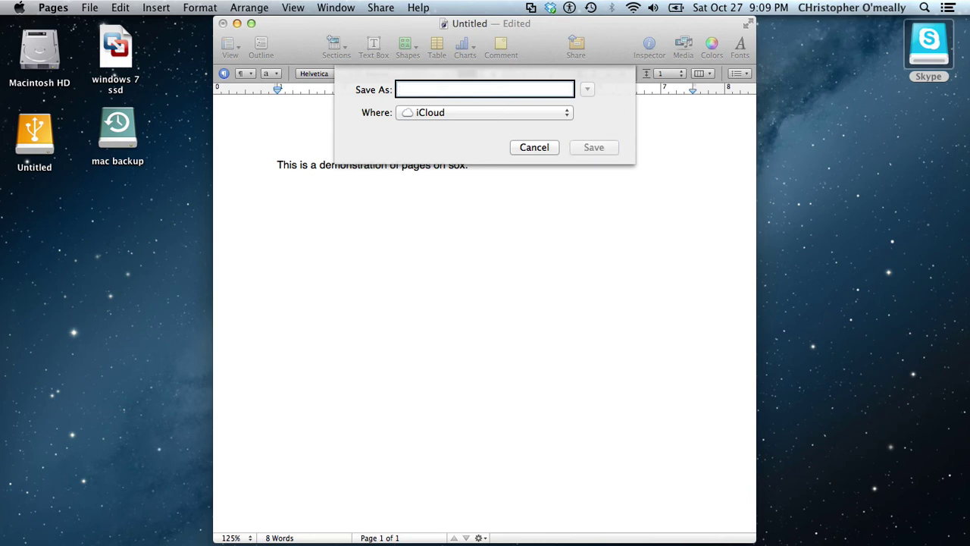
pyautogui.write('pages demo')
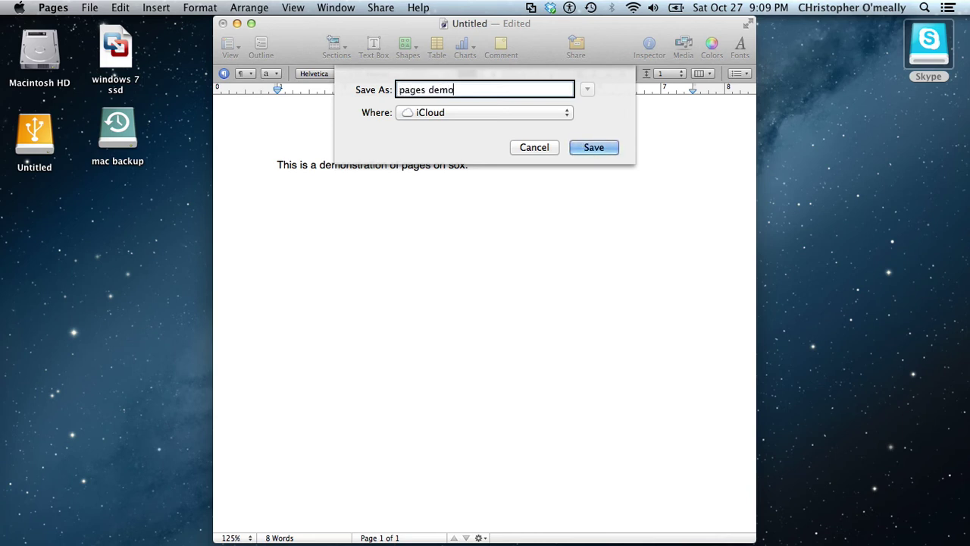
pyautogui.hotkey('ctrl', 'alt', 'Right')
pyautogui.hotkey('ctrl', 'alt', 'Right')
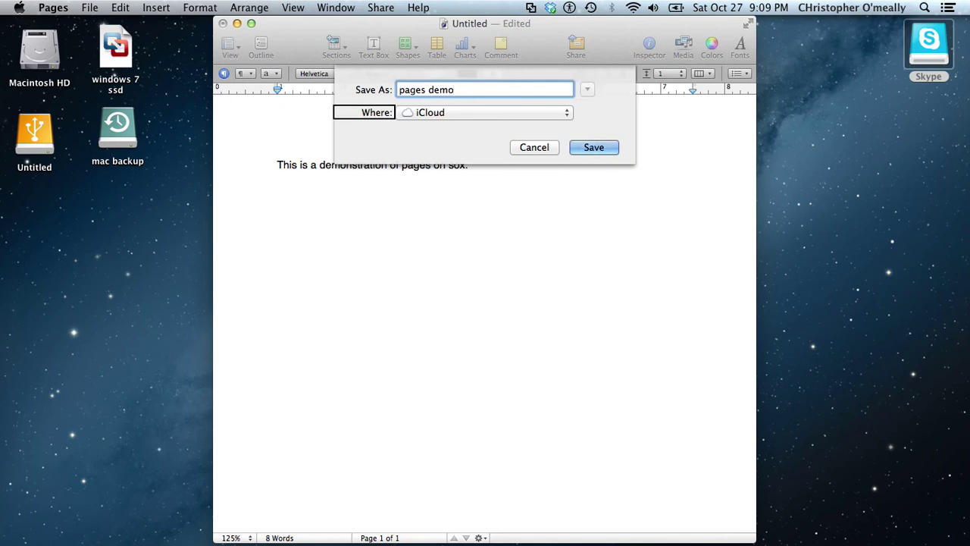
pyautogui.hotkey('ctrl', 'alt', 'Right')
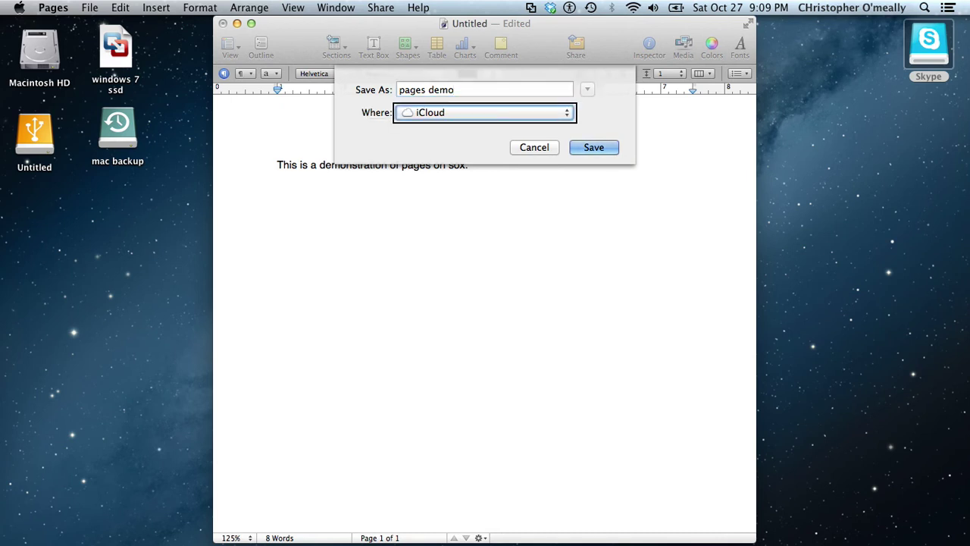
pyautogui.hotkey('ctrl', 'alt', 'Right')
pyautogui.hotkey('ctrl', 'alt', 'Right')
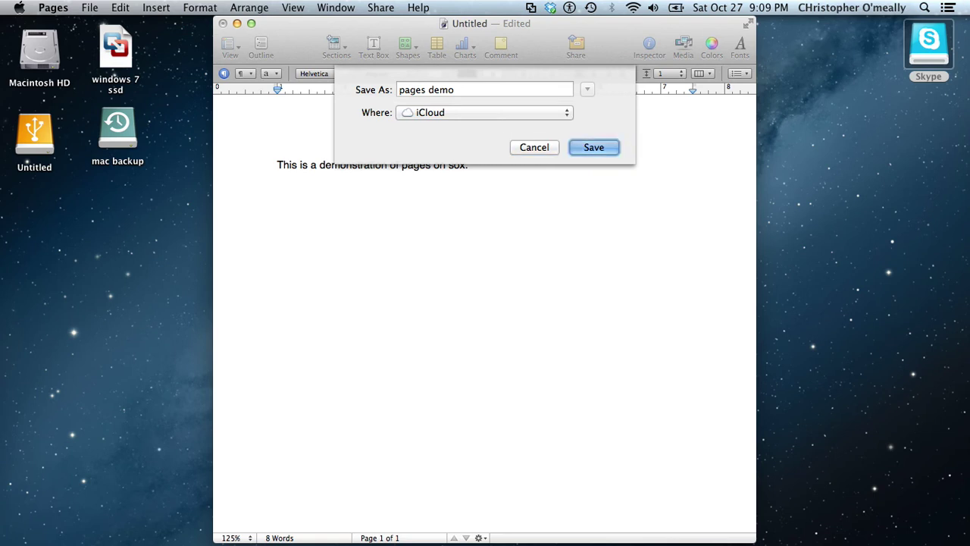
pyautogui.hotkey('ctrl', 'alt', 'space')
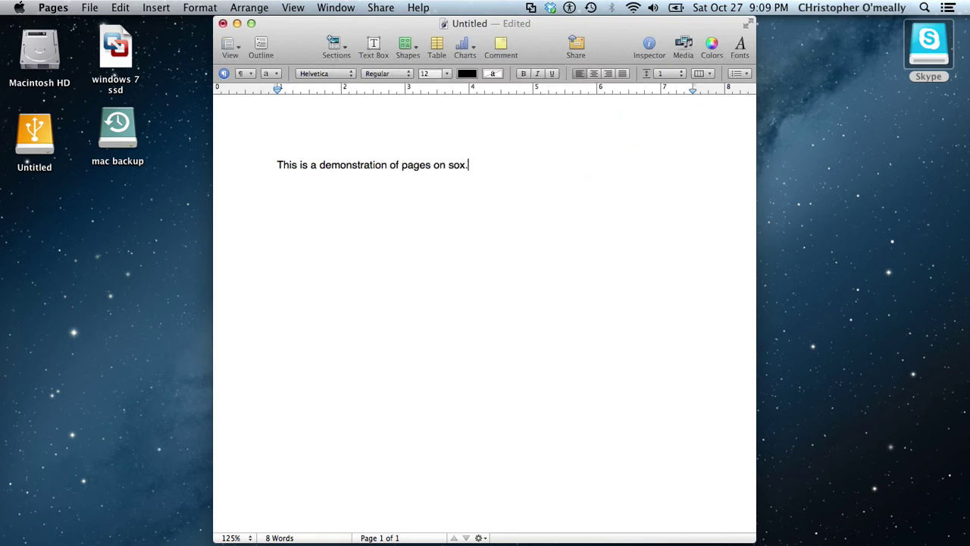
# Stop interacting with the document body, hide the Pages application and turn off VoiceOver.
pyautogui.hotkey('ctrl', 'alt', 'shift', 'Up')
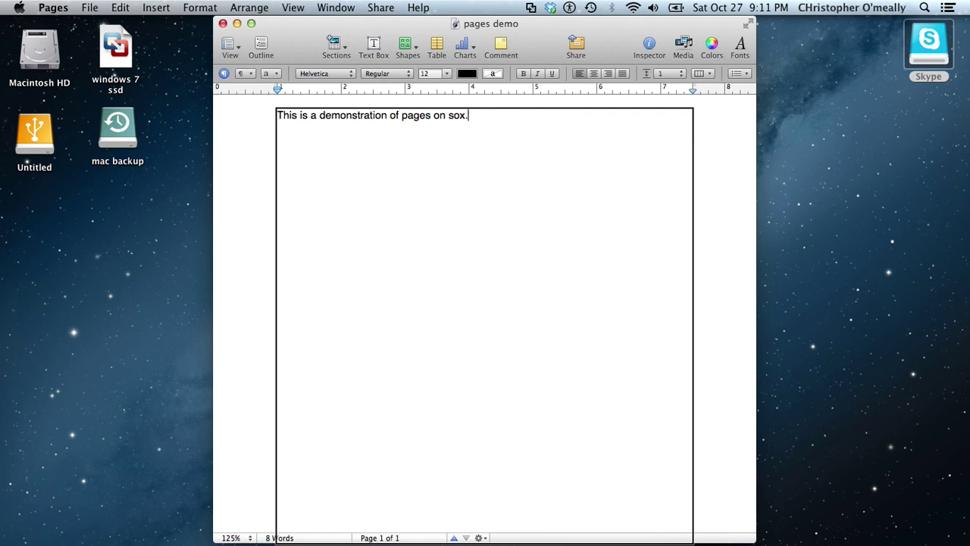
pyautogui.press('super+h')
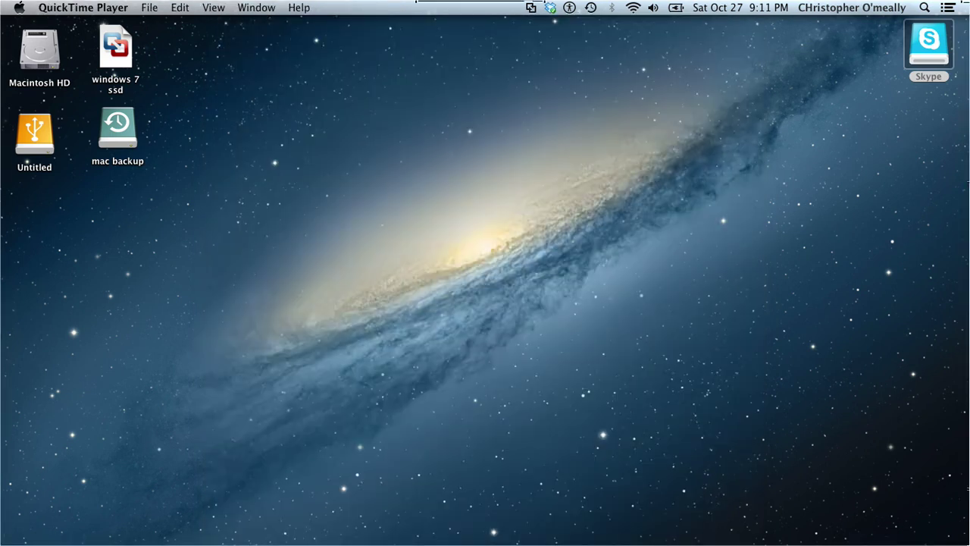
pyautogui.press('super+F5')
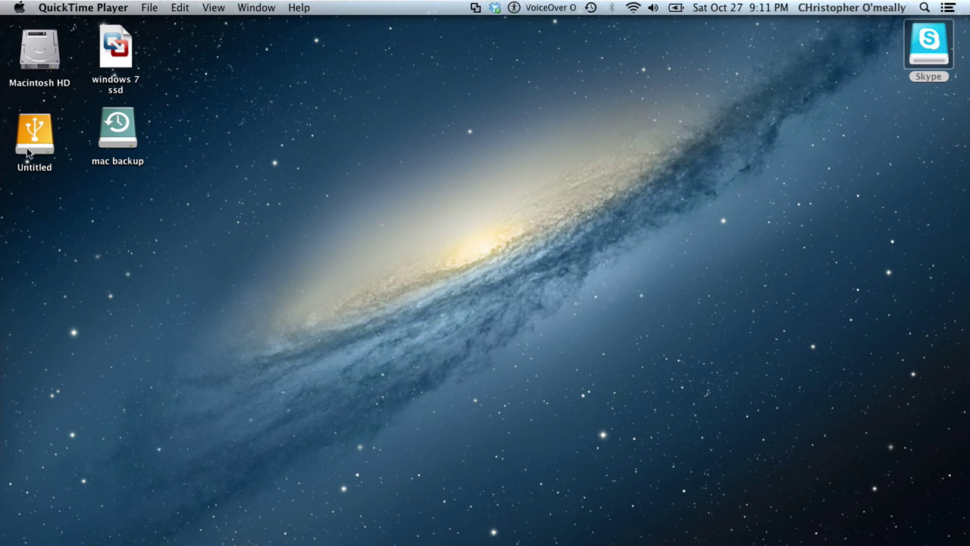